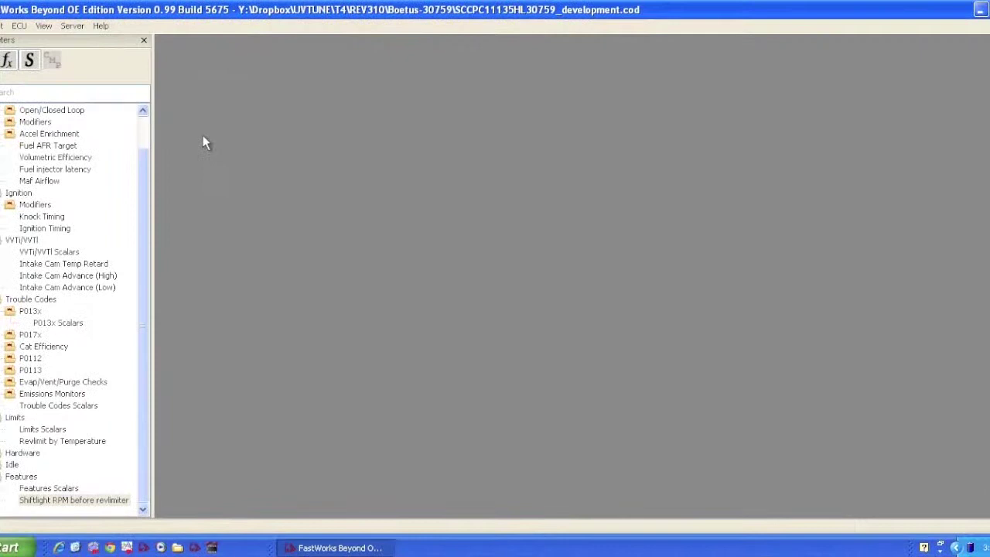
Connect FastWorks to the car's ECU.
left_click(2, 25)
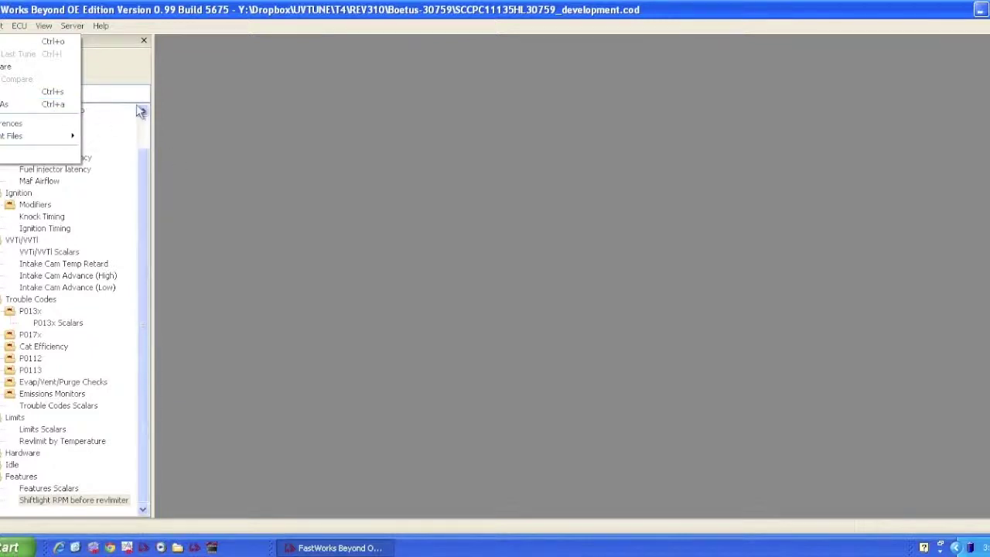
left_click(288, 118)
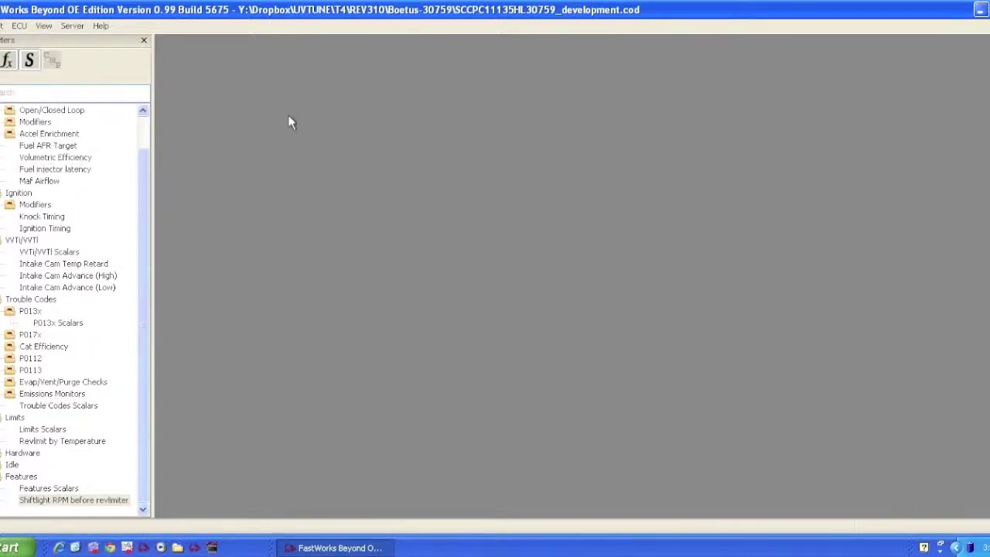
left_click(19, 26)
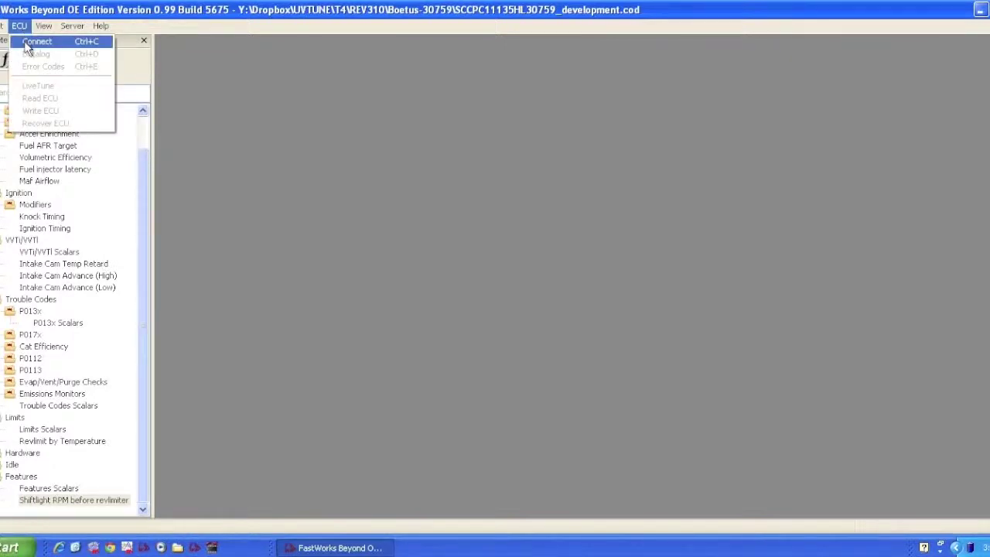
left_click(27, 42)
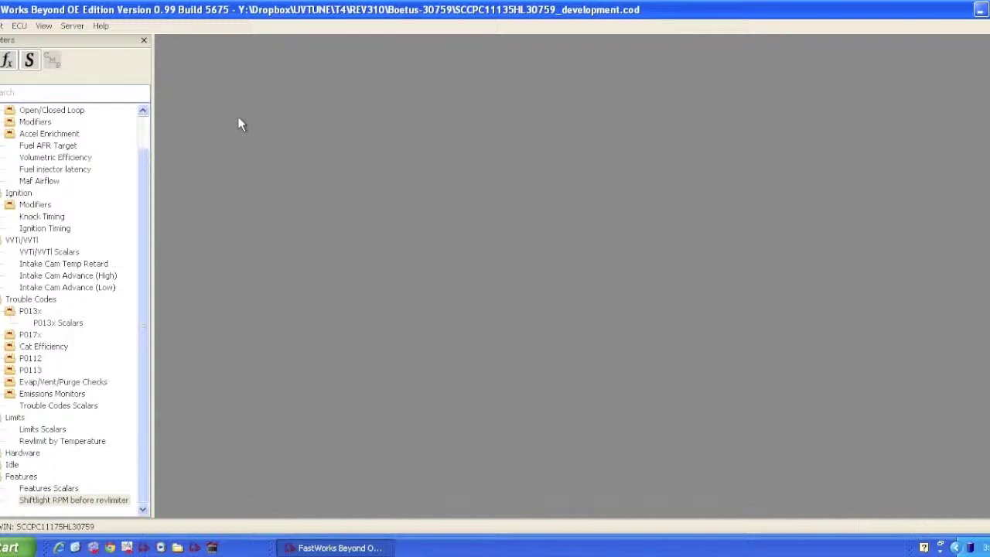
Review the Vehicle Info showing a 2005 Lotus with calibration FastWorks2005v01, then close it.
left_click(44, 26)
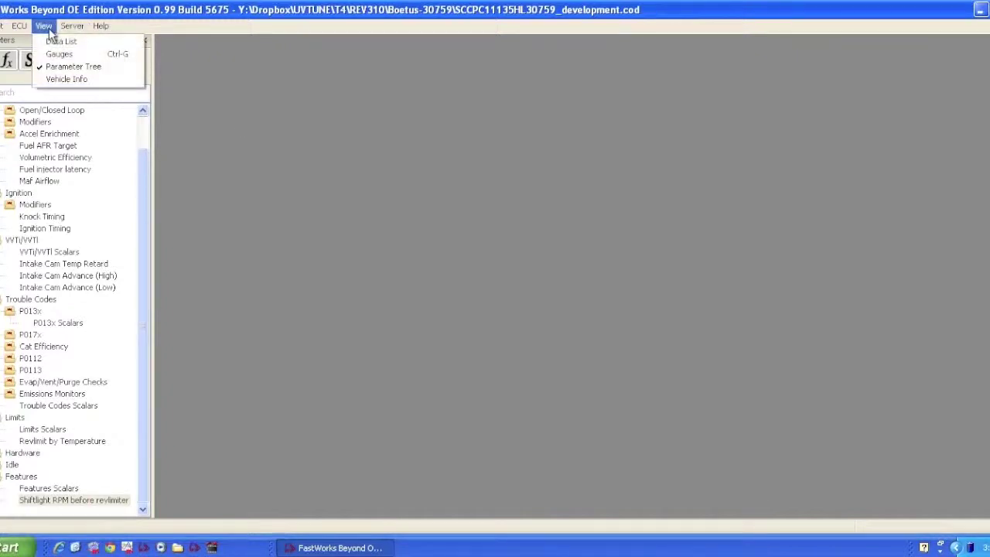
left_click(58, 80)
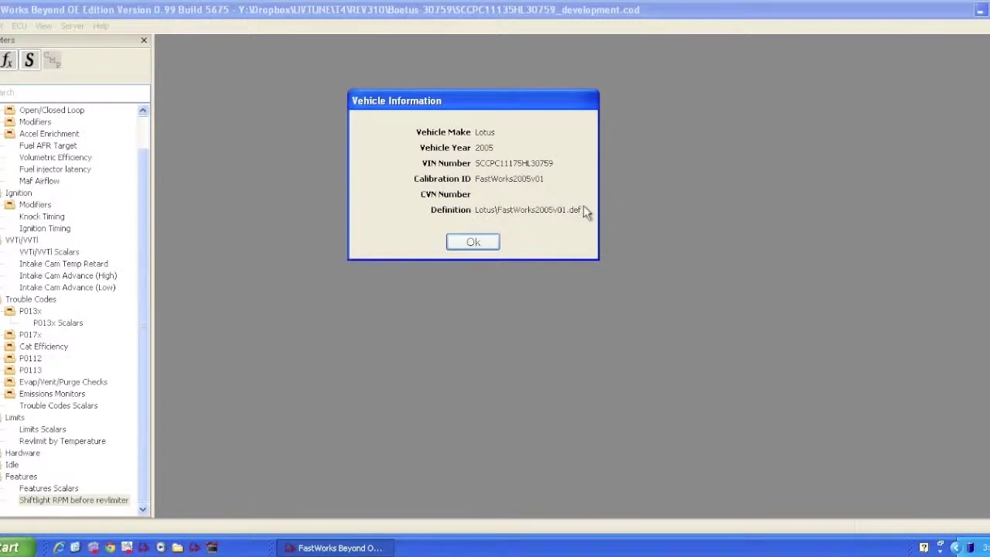
left_click(475, 243)
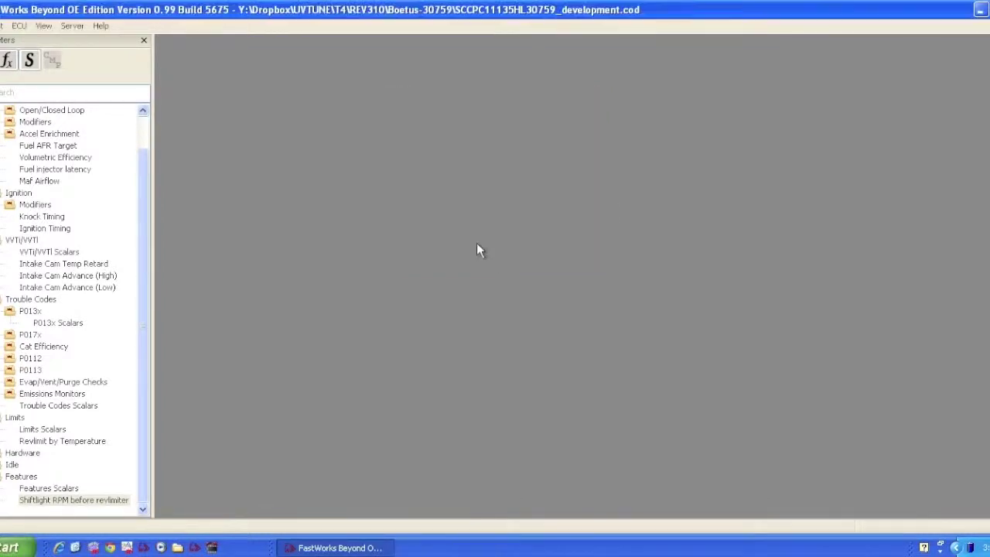
Start Write ECU and confirm the first ignition-off and ignition-on prompts.
left_click(26, 27)
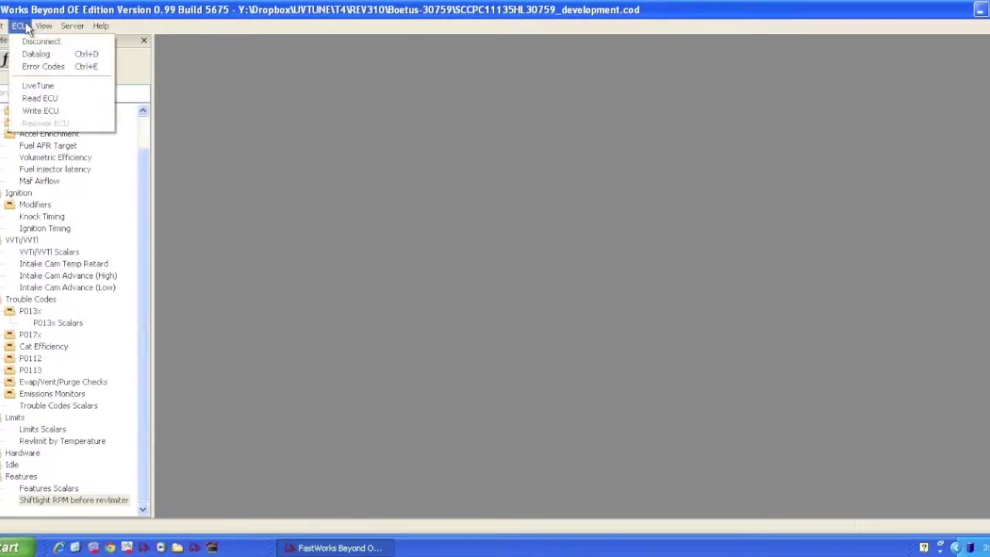
left_click(34, 113)
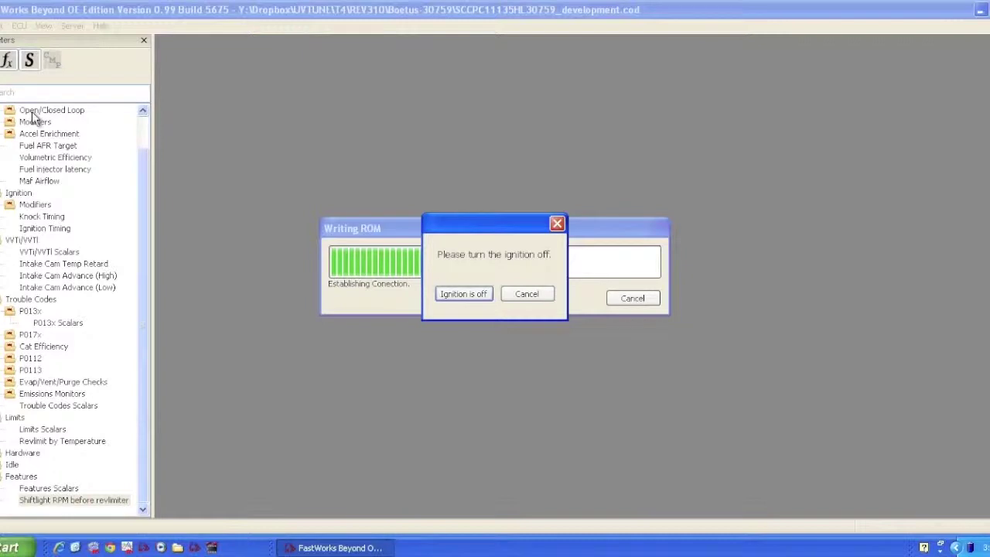
left_click(462, 294)
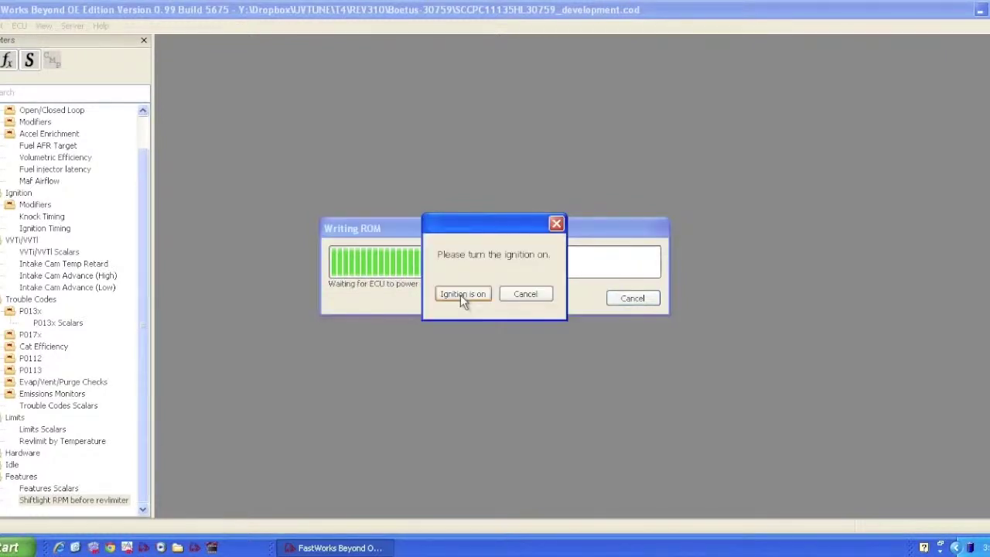
left_click(462, 295)
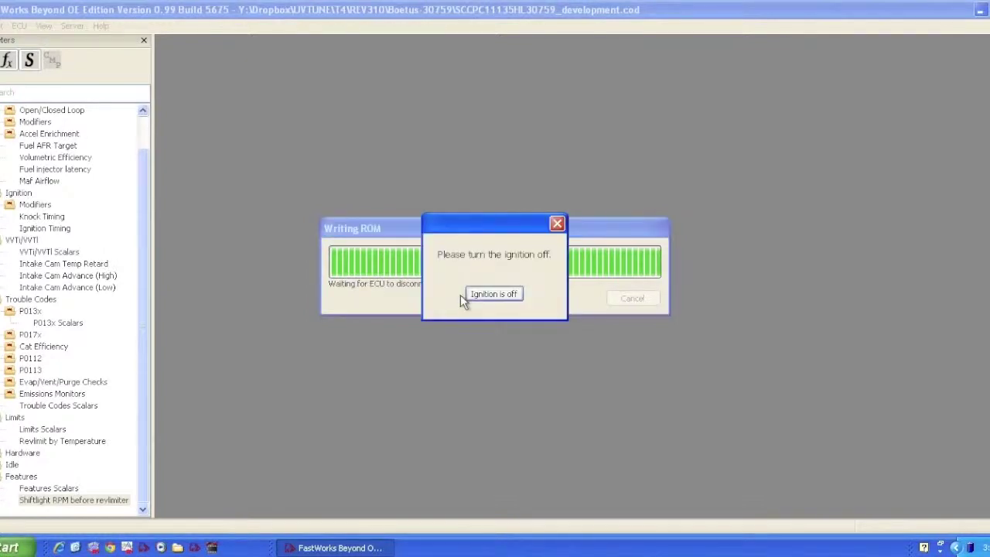
Confirm the remaining ignition off, on, off, on prompts and acknowledge the reprogramming success message.
left_click(484, 295)
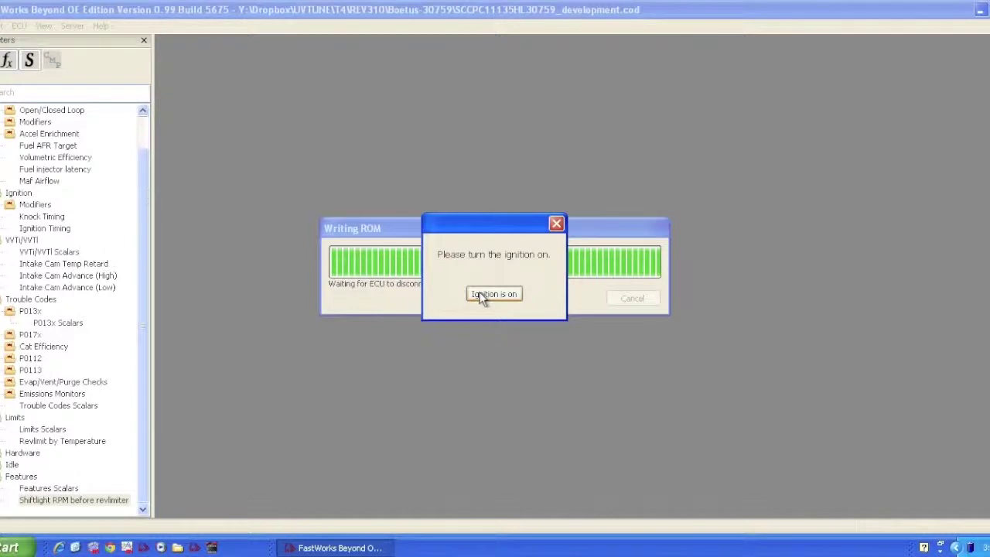
left_click(493, 294)
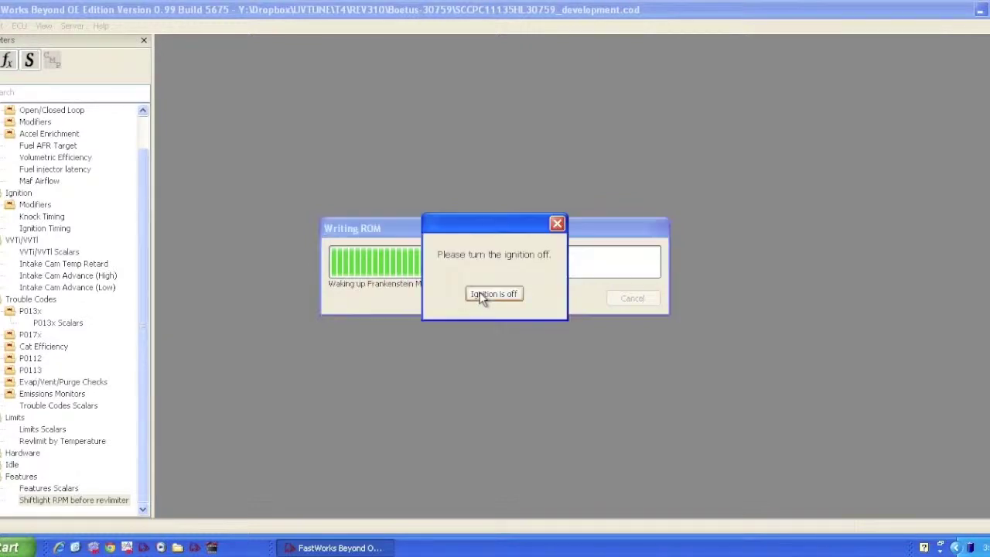
left_click(494, 293)
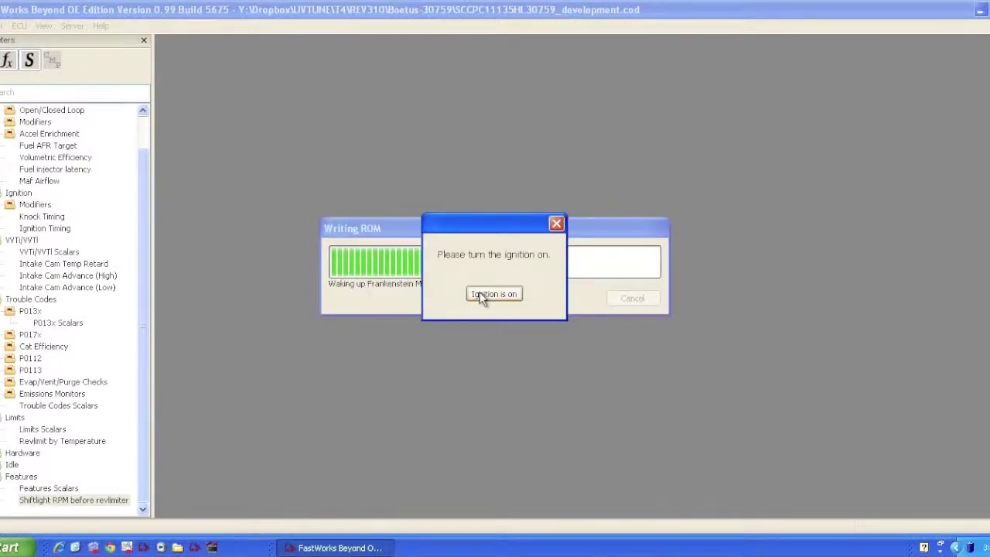
left_click(482, 297)
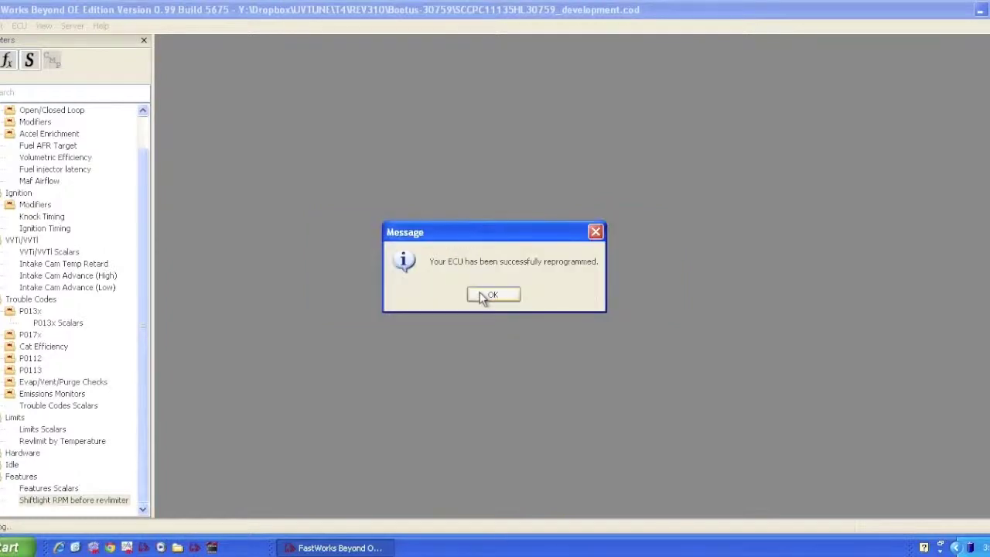
left_click(481, 297)
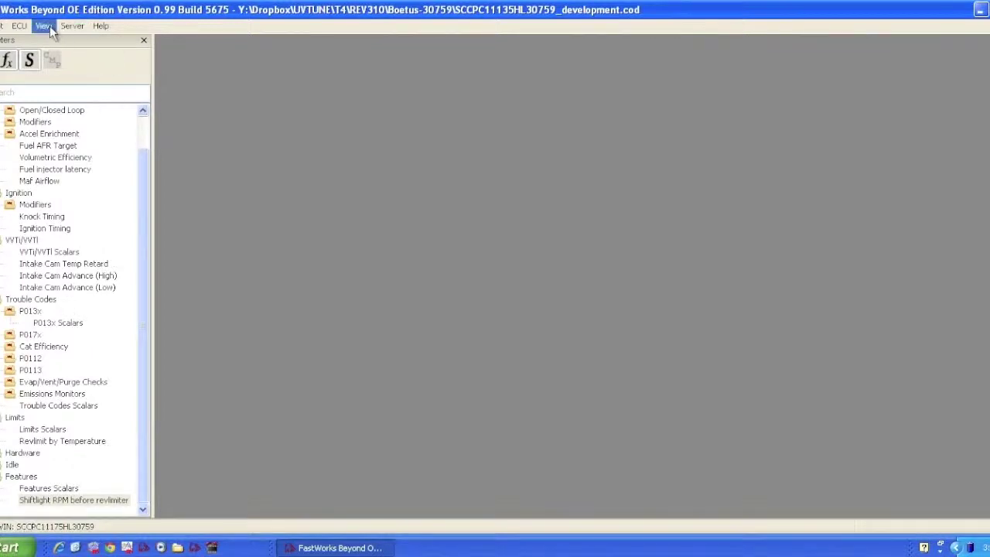
Display the gauge bar with engine RPM, MAF voltage, load, intake temperature and target AFR.
left_click(44, 25)
left_click(50, 52)
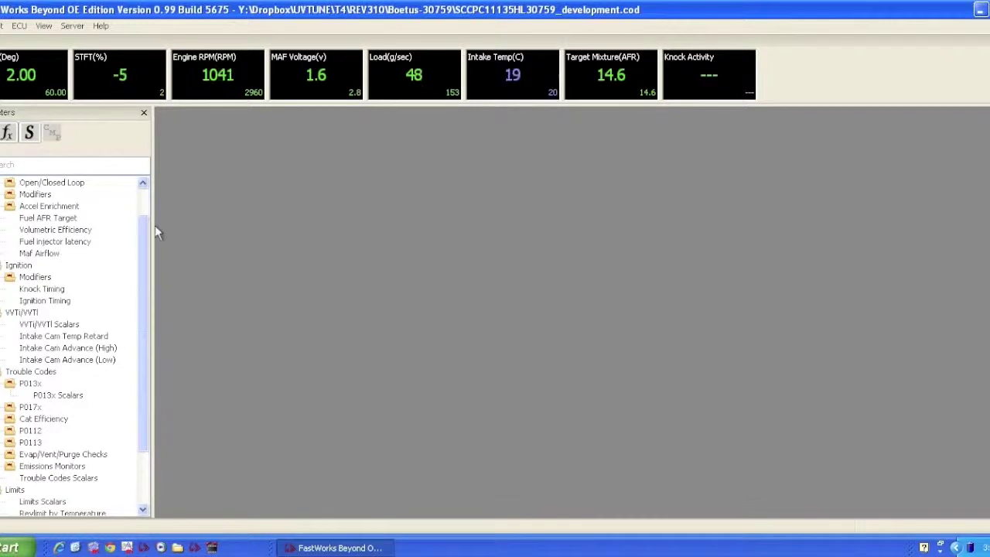
Replace the parameter tree with the Data List panel of live ECU values.
left_click(44, 31)
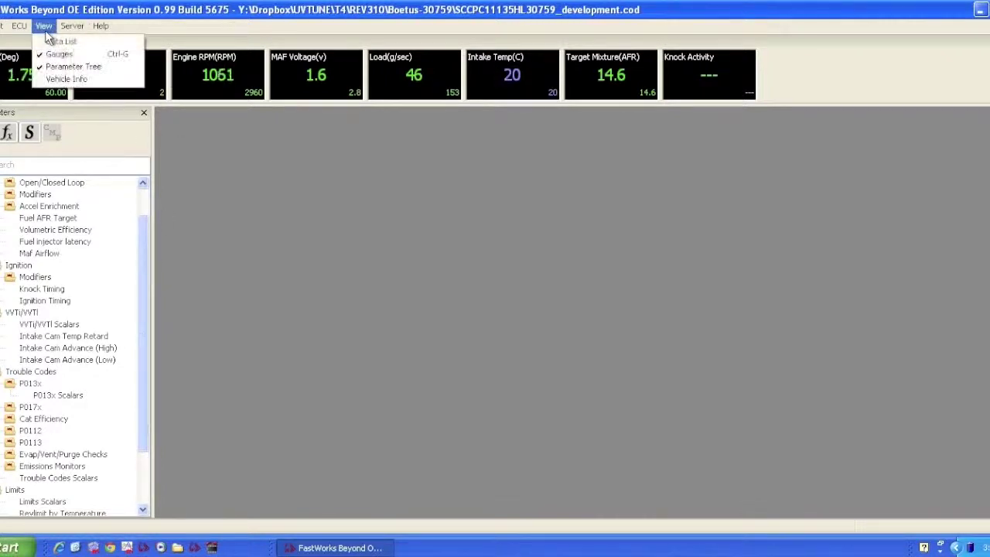
left_click(61, 41)
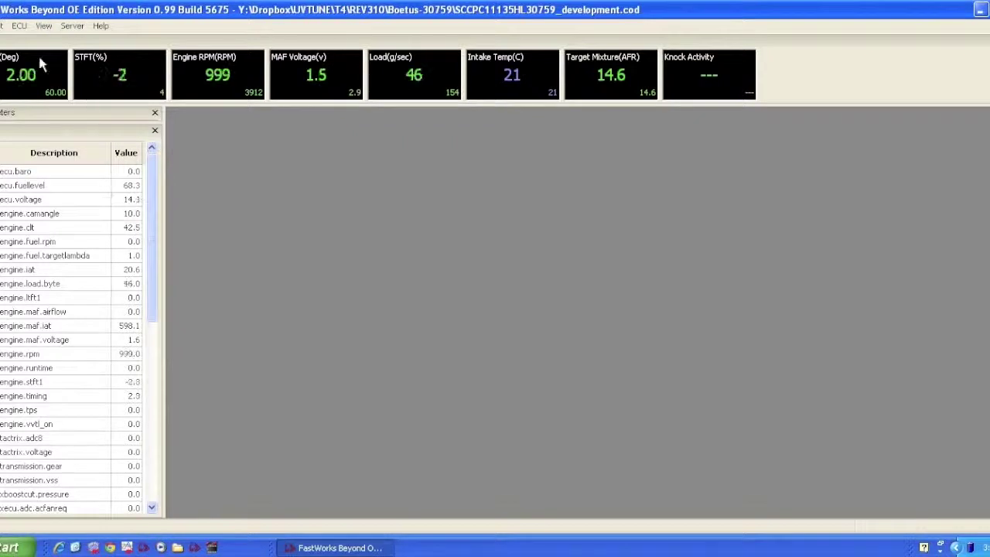
Start a datalog of the live ECU values, then stop it again.
left_click(19, 26)
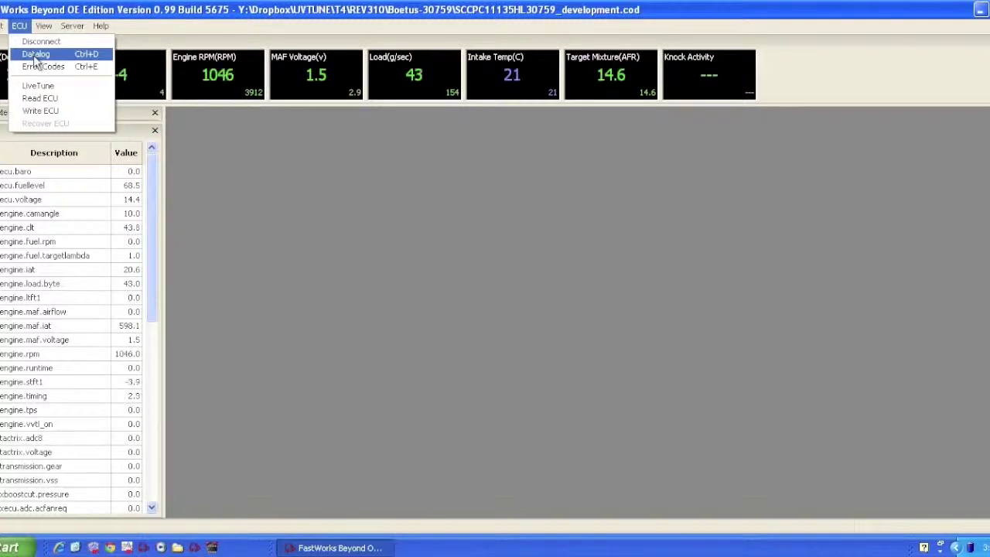
left_click(35, 56)
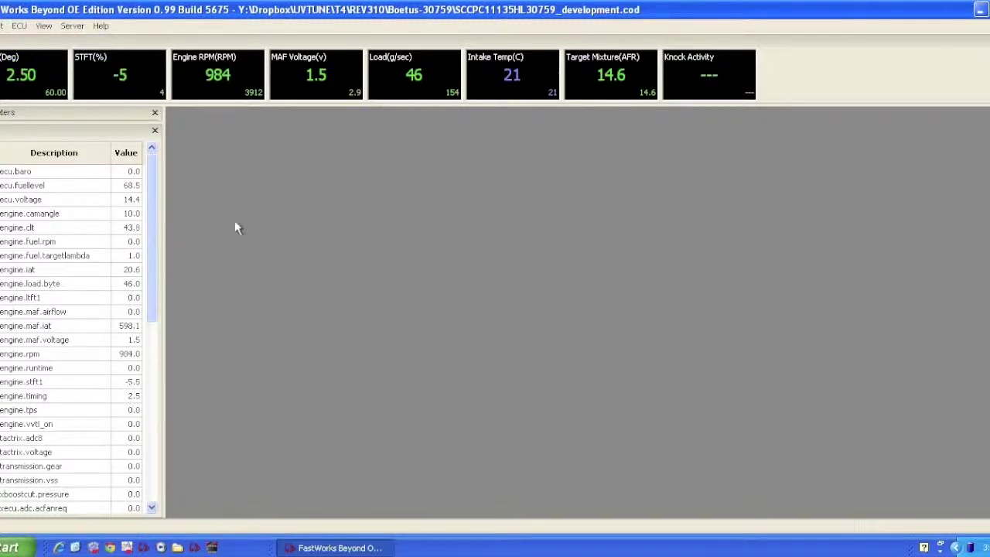
left_click(19, 25)
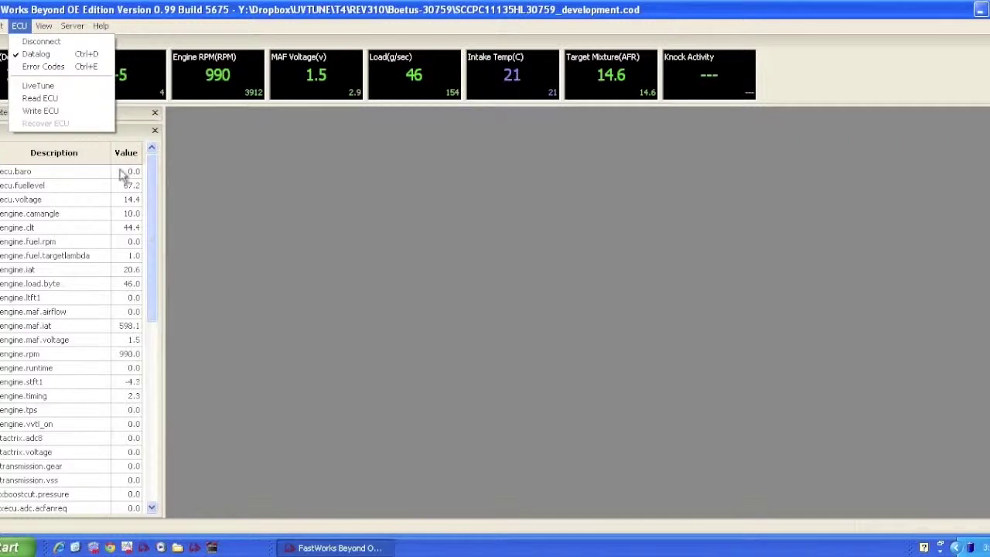
left_click(39, 56)
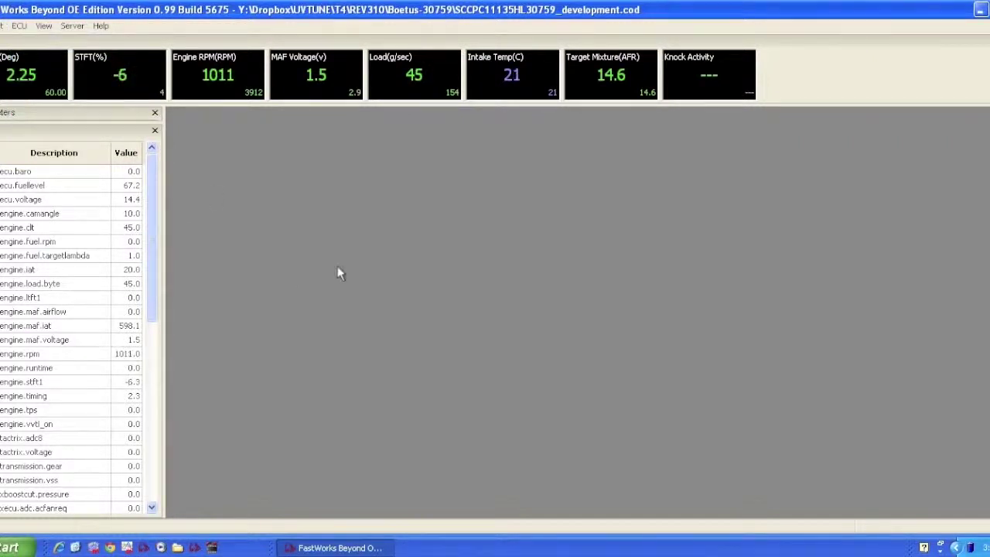
left_click(20, 25)
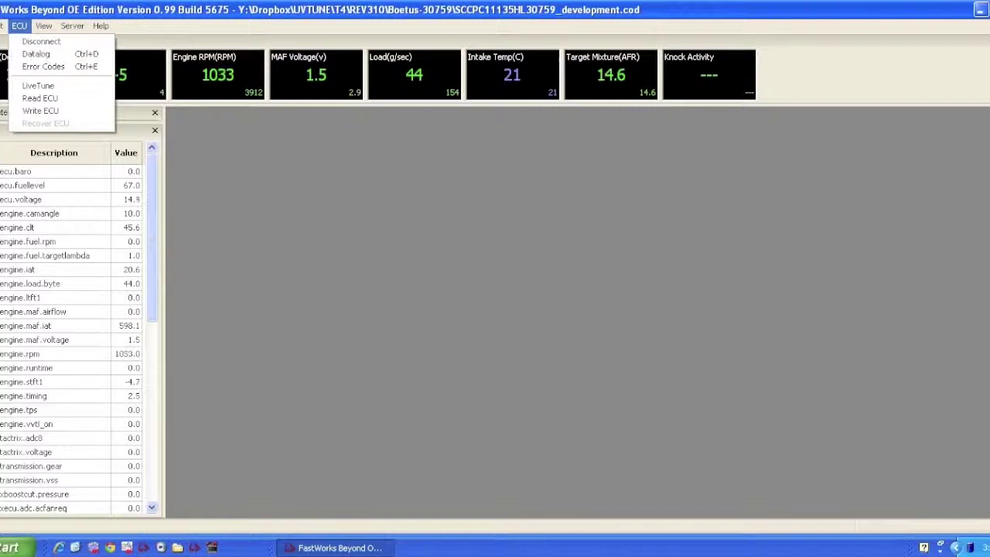
mouse_move(2, 25)
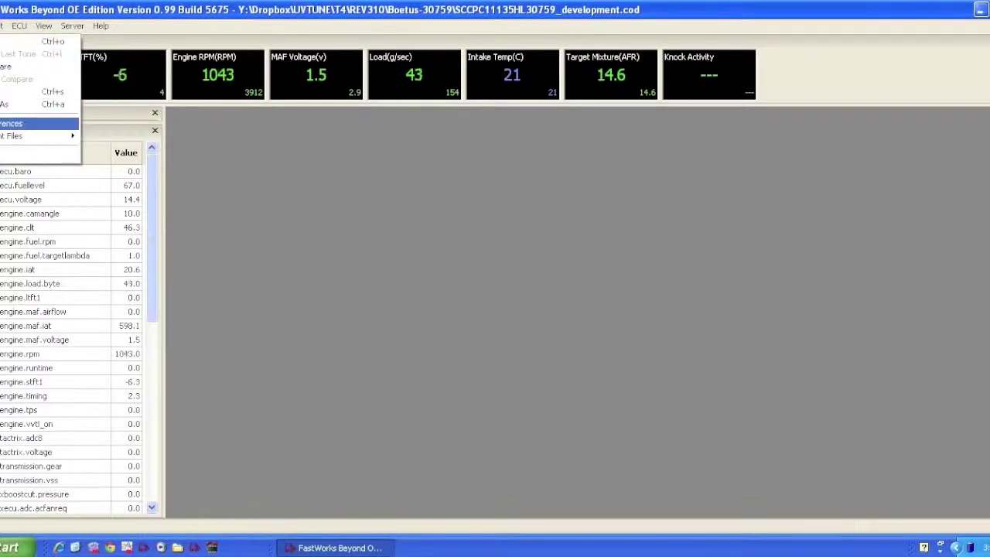
Review the tune, definition, log and layout folders under Preferences > Paths, then cancel.
left_click(6, 123)
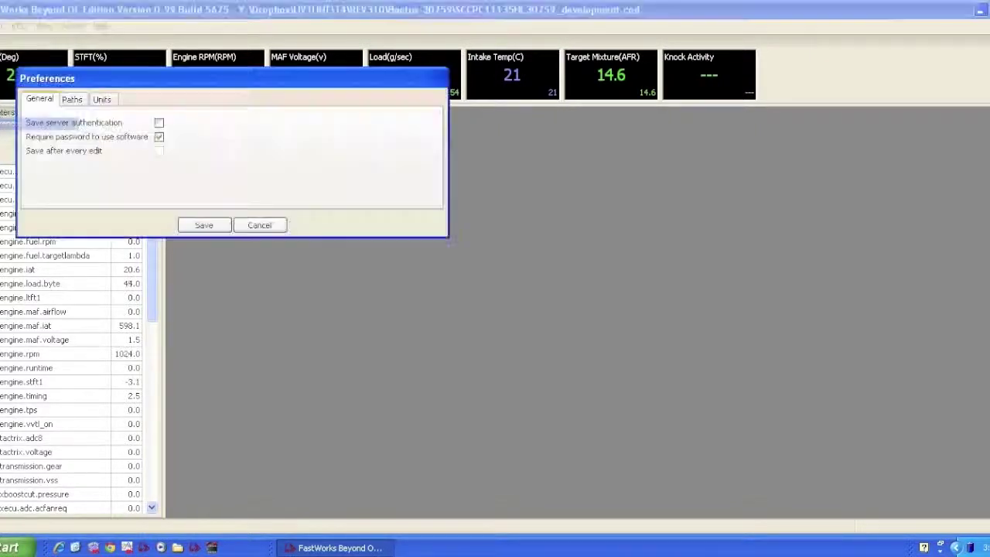
left_click(73, 101)
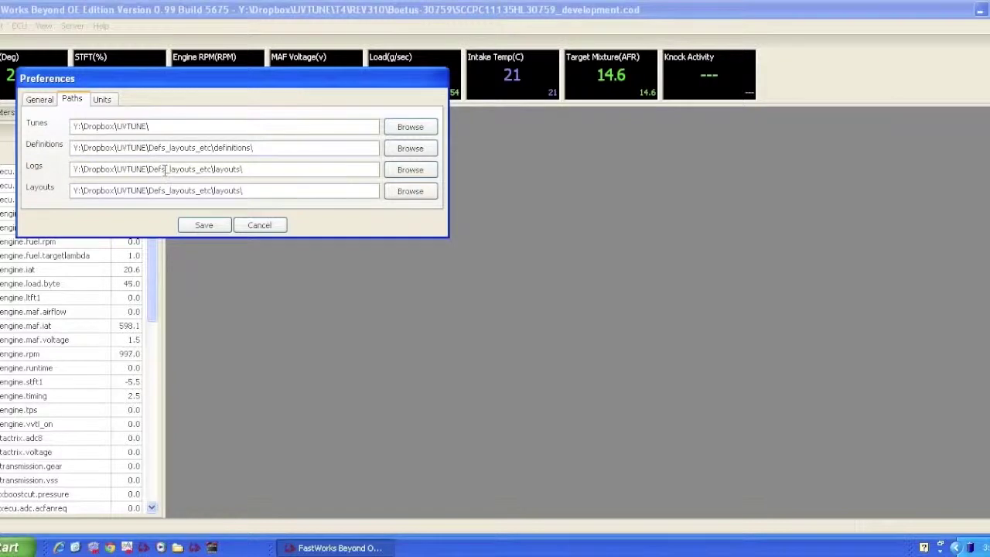
left_click(262, 225)
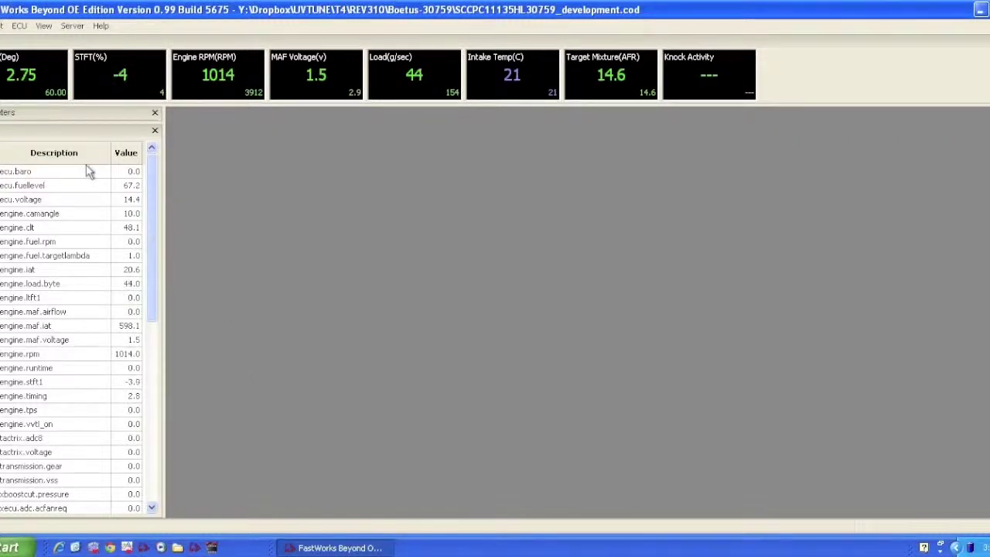
Start LiveTune and write the loaded calibration to the ECU until it shows In Sync.
left_click(44, 27)
mouse_move(19, 27)
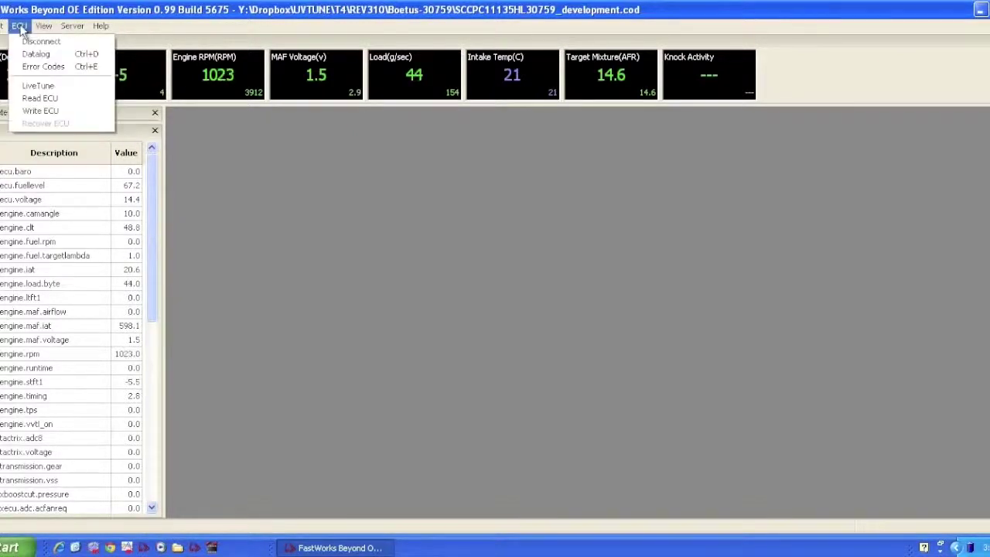
left_click(30, 99)
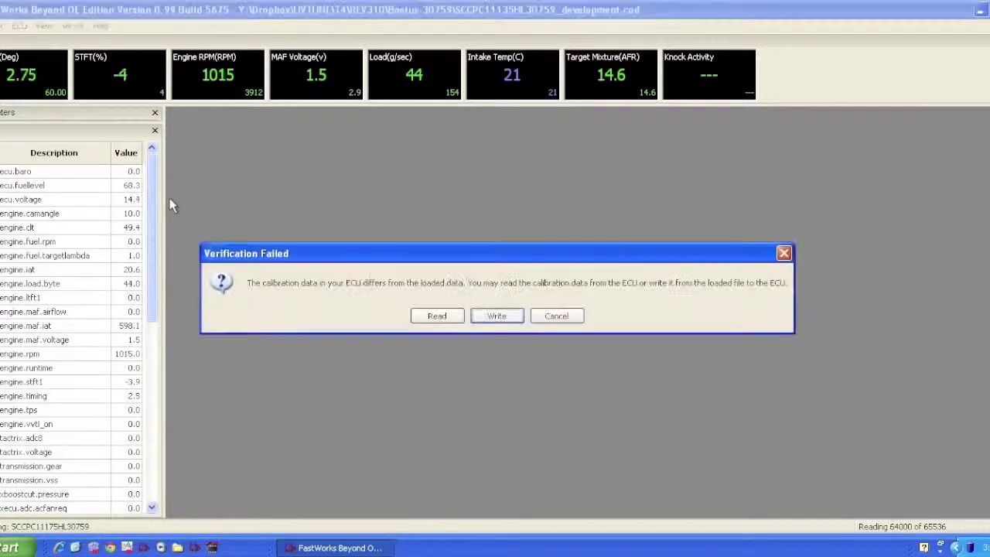
left_click(503, 320)
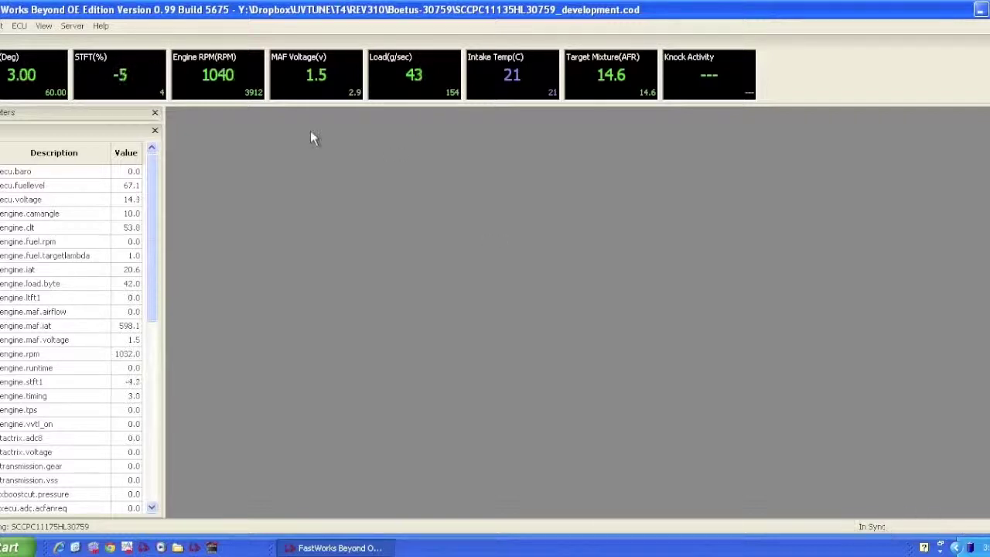
Close the Data List and open Base Idle Speed (RPM) from the Idle group.
left_click(155, 132)
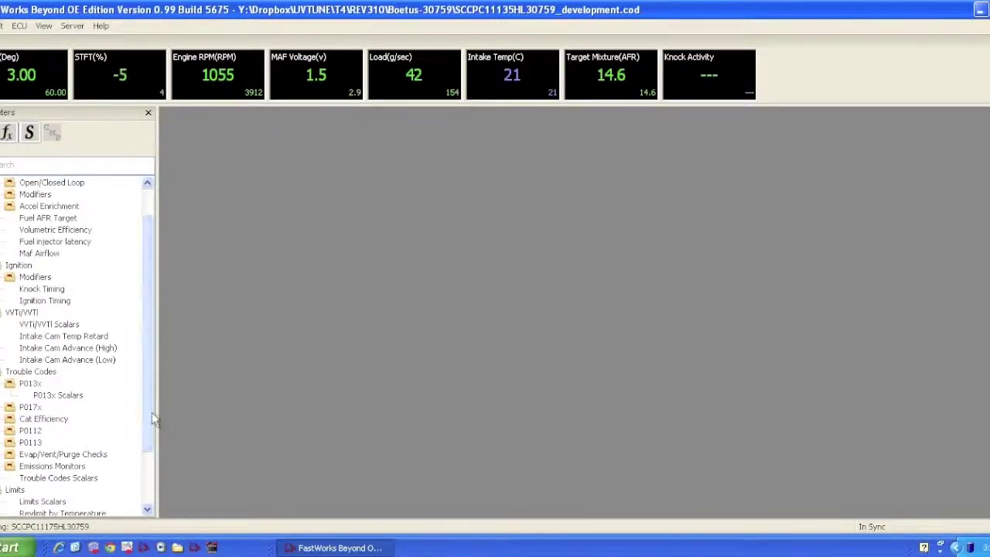
left_click_drag(152, 416, 150, 480)
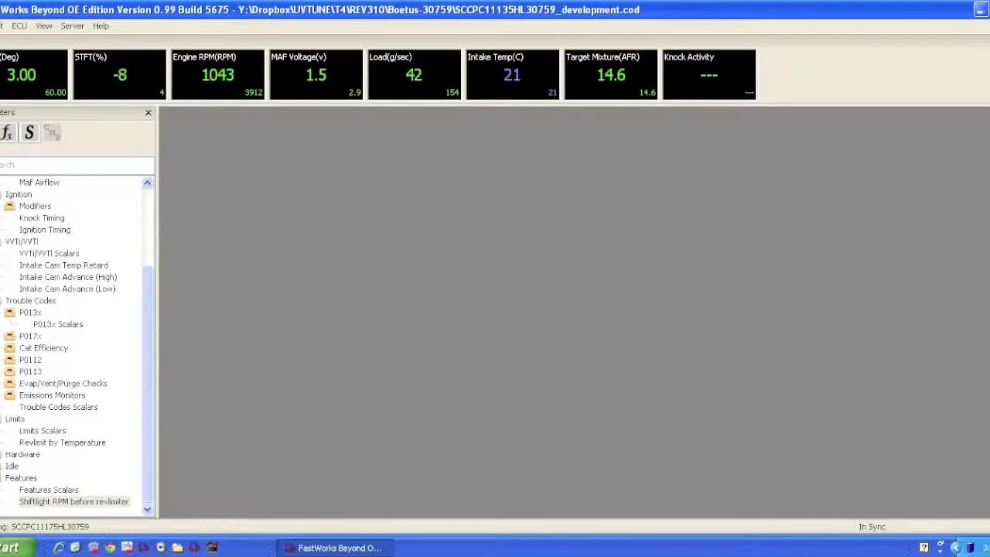
double_click(12, 465)
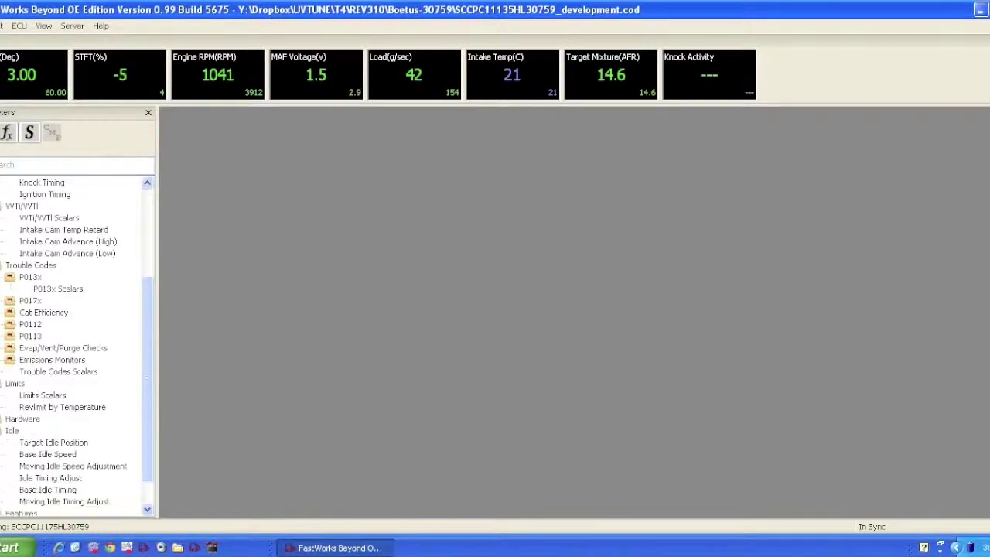
double_click(65, 457)
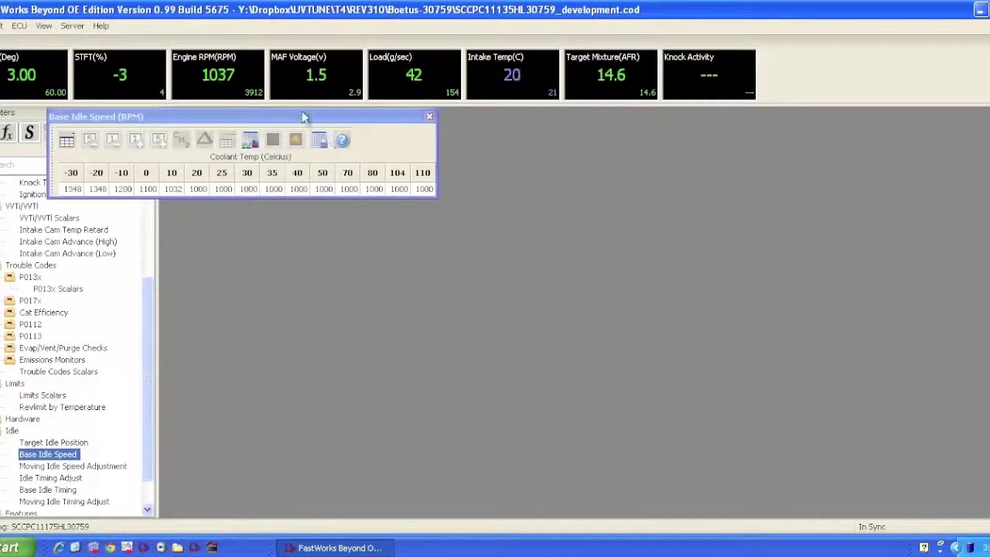
left_click_drag(325, 116, 405, 173)
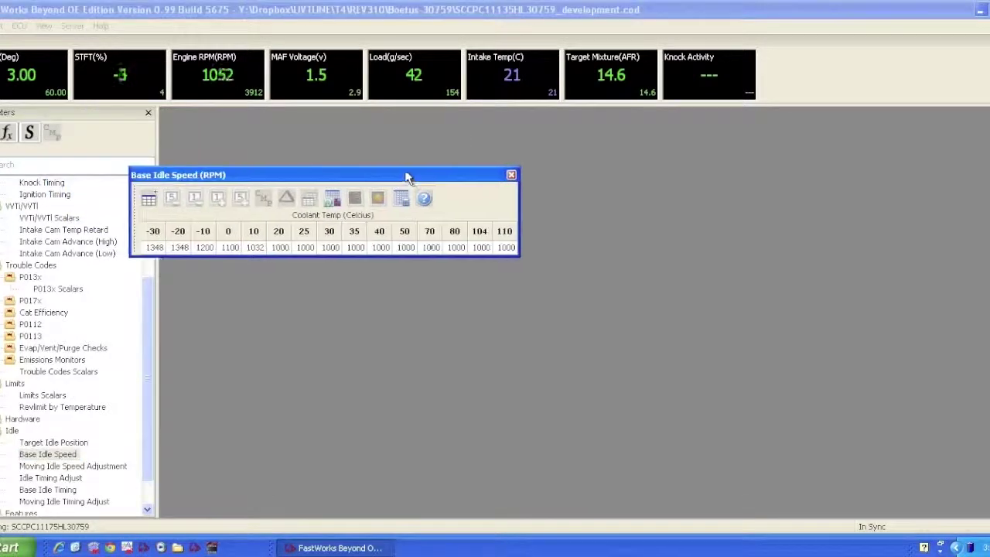
Enable Live View and raise the 50 and 70 °C Base Idle Speed cells to 1440 RPM.
left_click(334, 203)
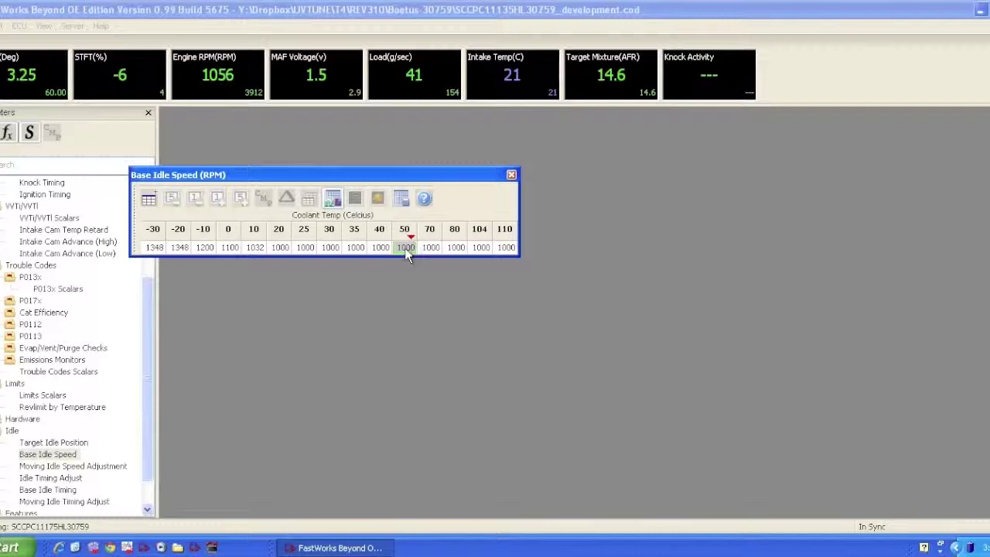
left_click_drag(411, 248, 423, 252)
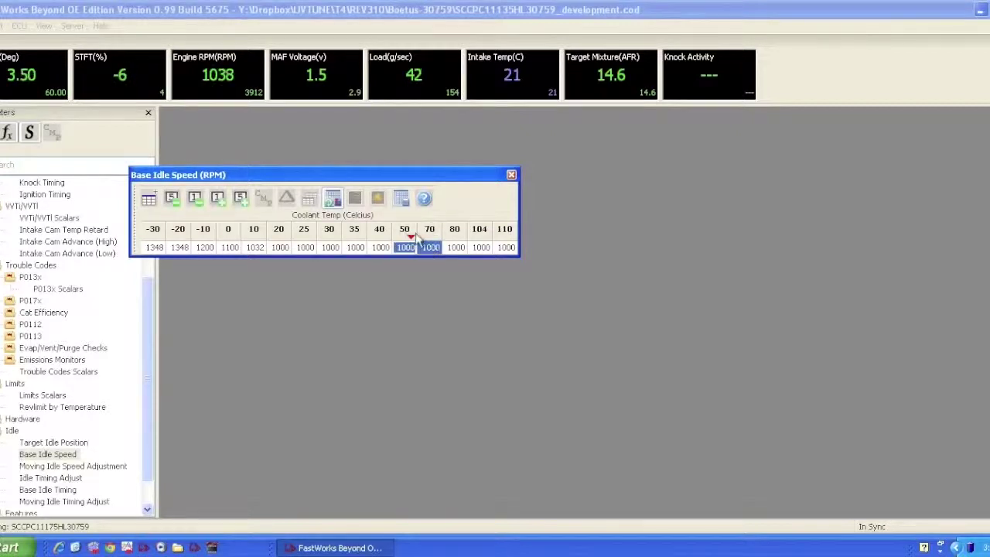
left_click(241, 199)
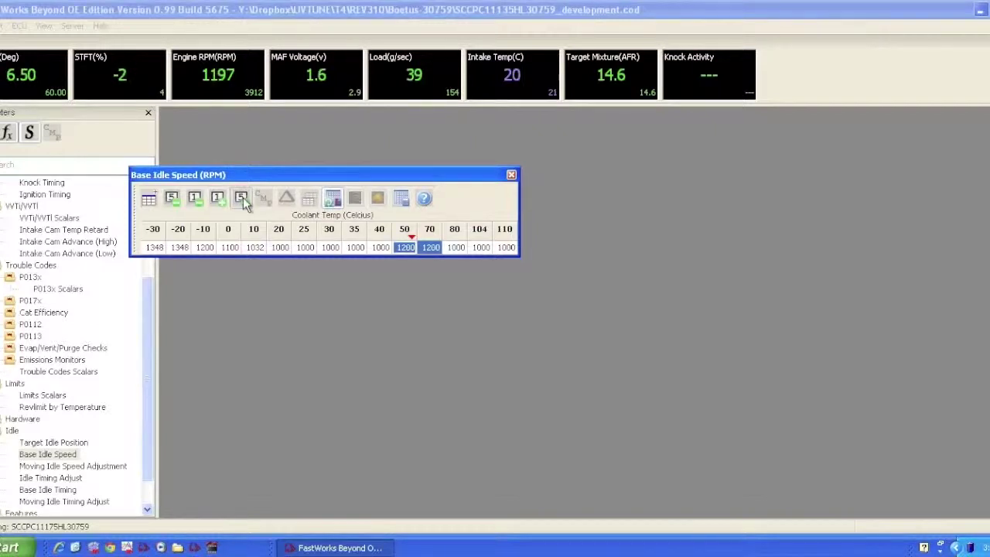
left_click(242, 199)
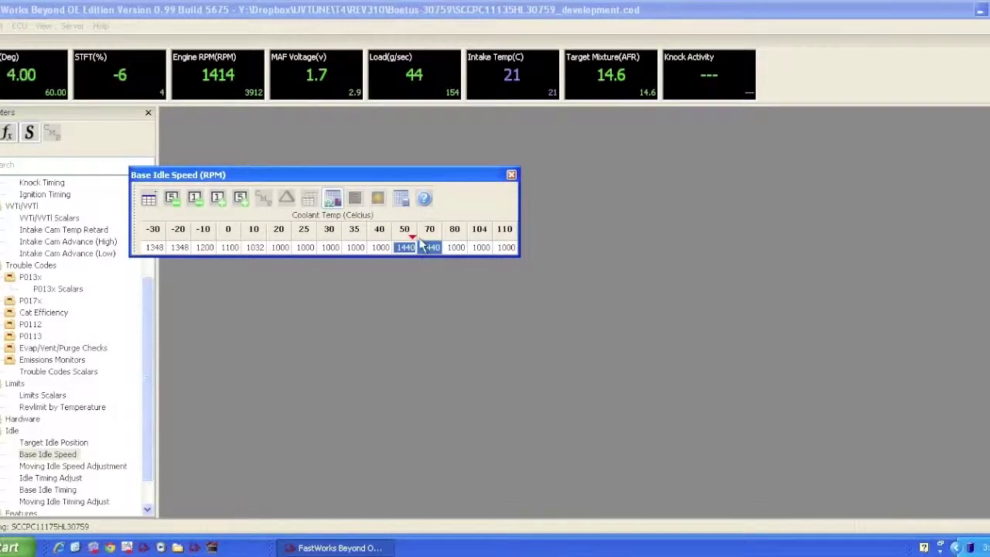
Lower the 50 and 70 °C Base Idle Speed cells back to 1000 RPM.
left_click(173, 201)
left_click(173, 201)
left_click(173, 201)
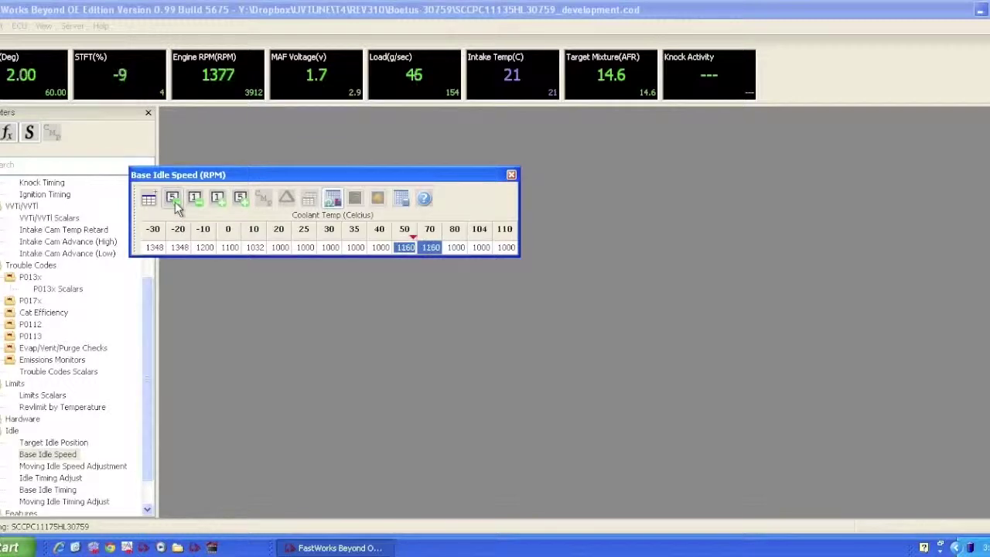
left_click(173, 202)
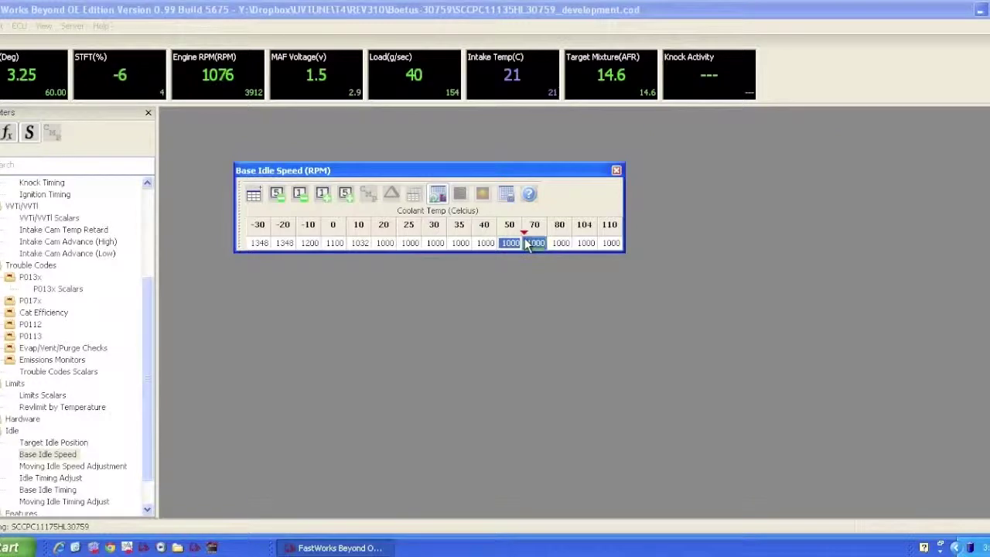
left_click_drag(526, 245, 524, 247)
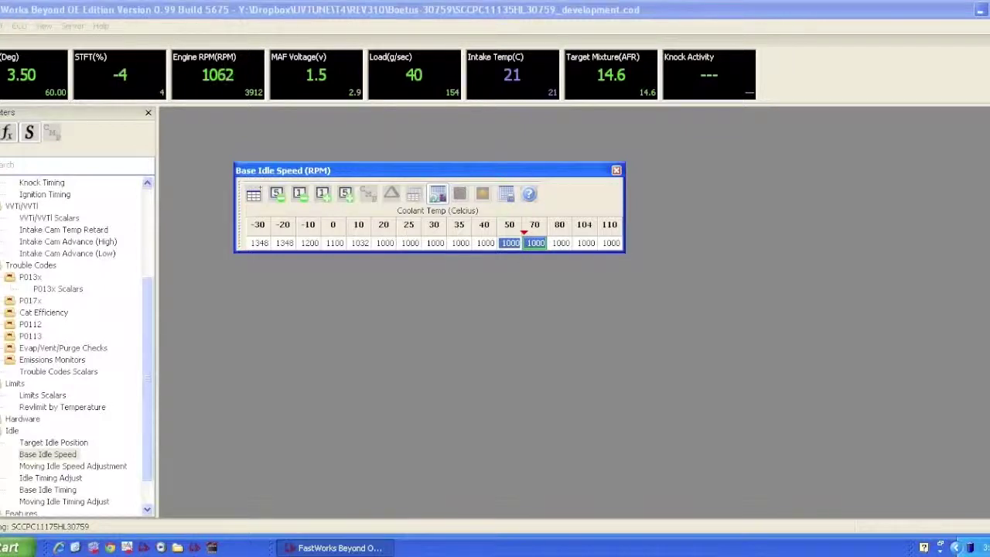
key("alt+f")
key("Down")
key("Down")
key("Down")
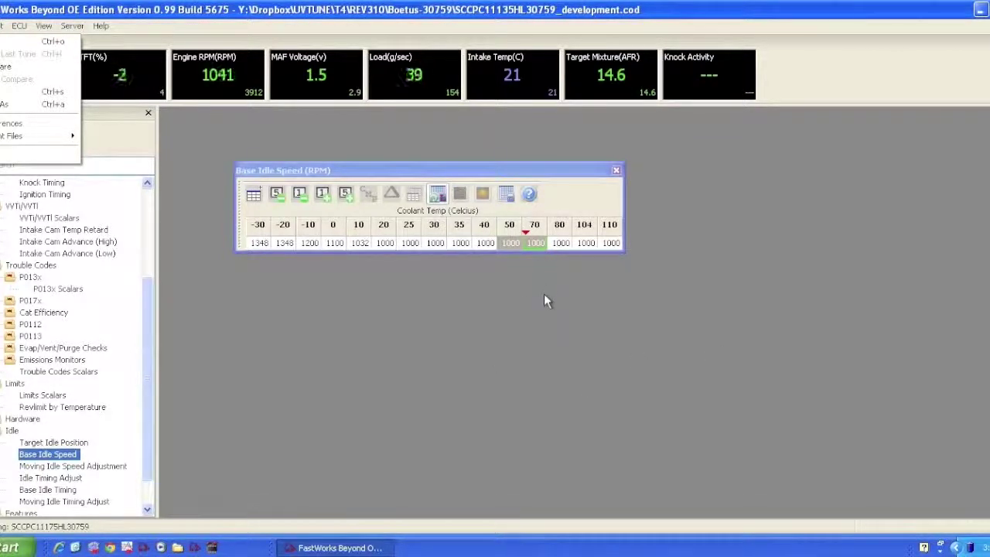
left_click(481, 323)
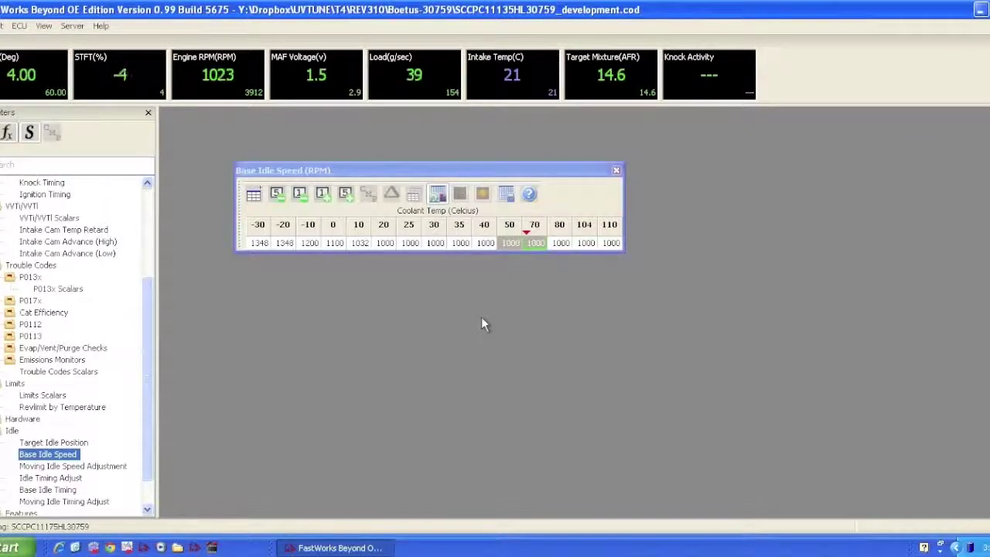